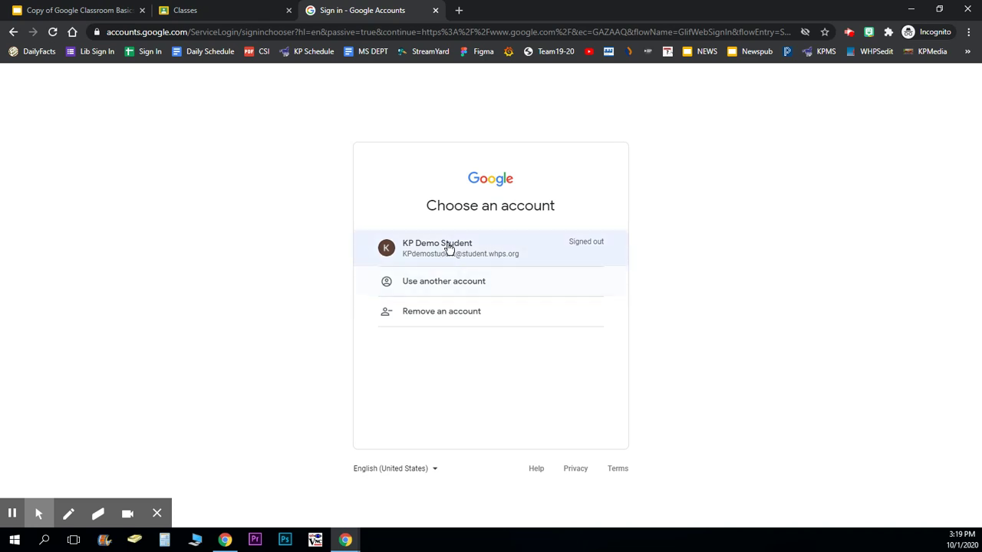
Sign in to Google with the listed student account by entering its account password
click(447, 246)
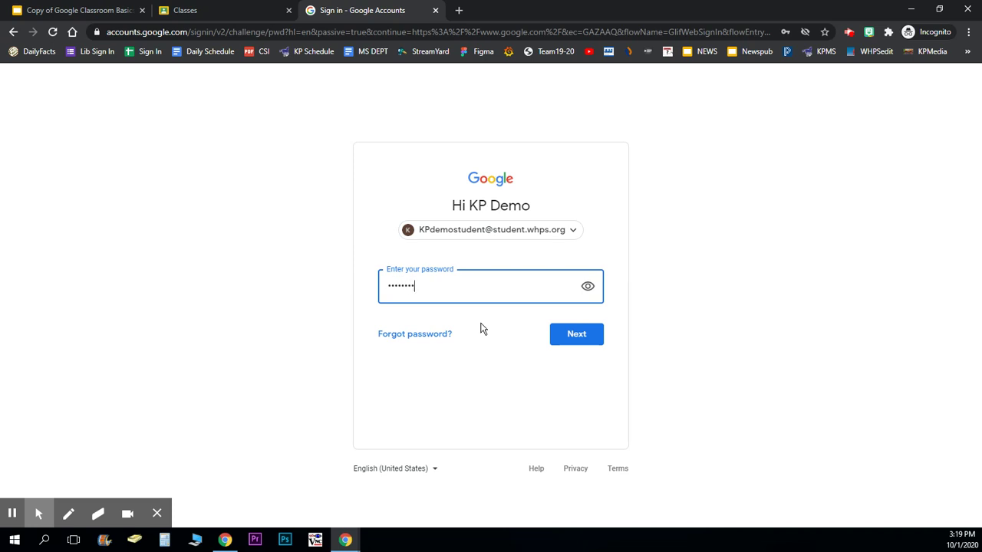
key(Return)
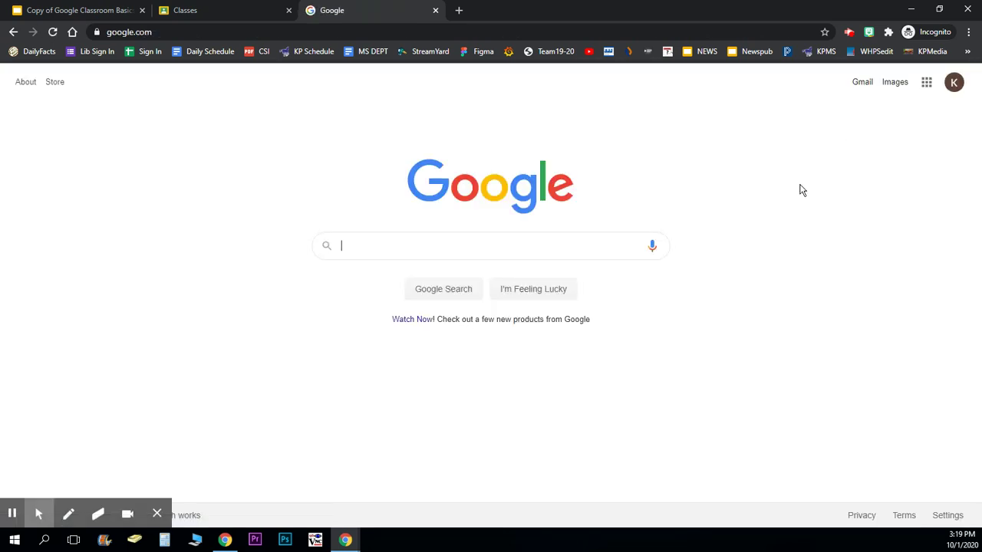
Open Google Classroom from the Google apps and close the duplicate Classroom page, leaving one Classes page open
click(925, 89)
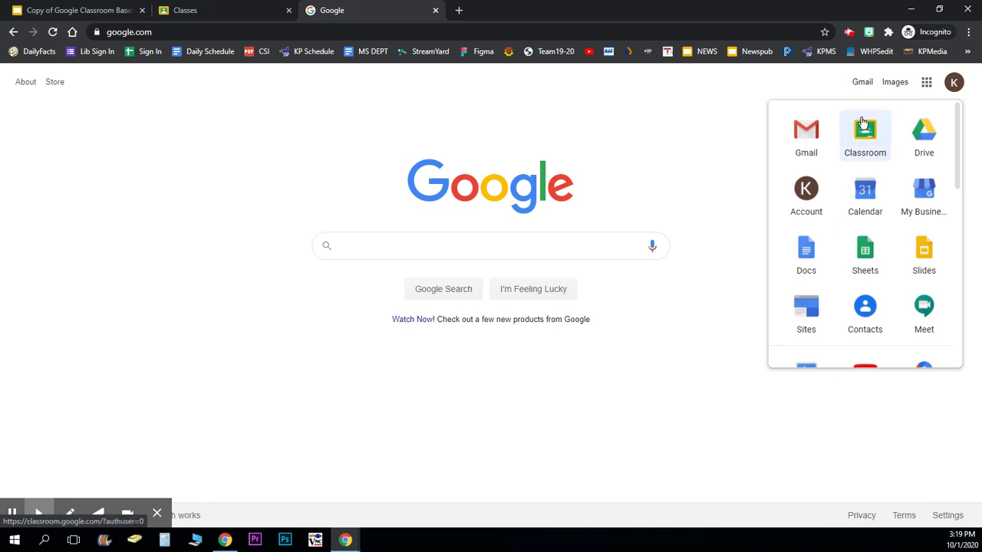
click(862, 148)
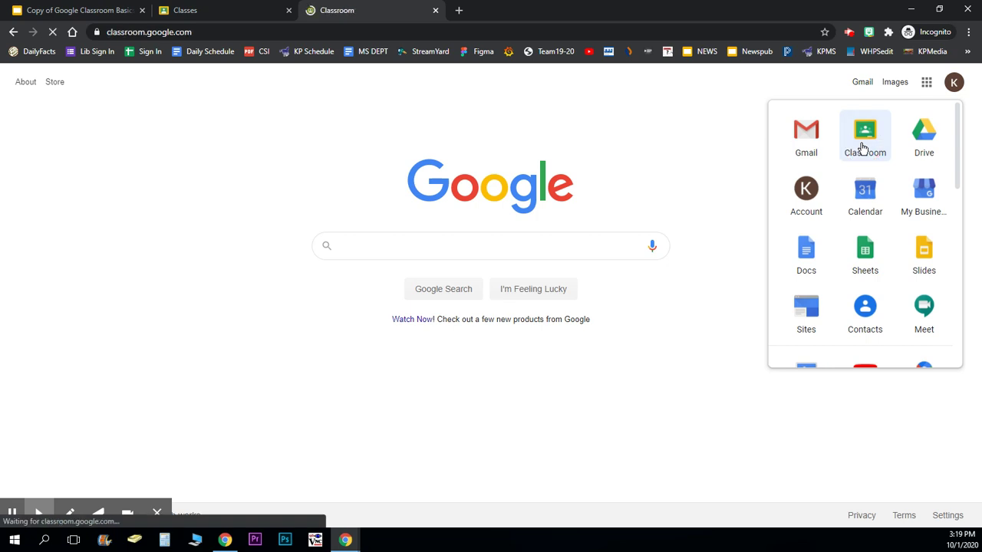
click(288, 10)
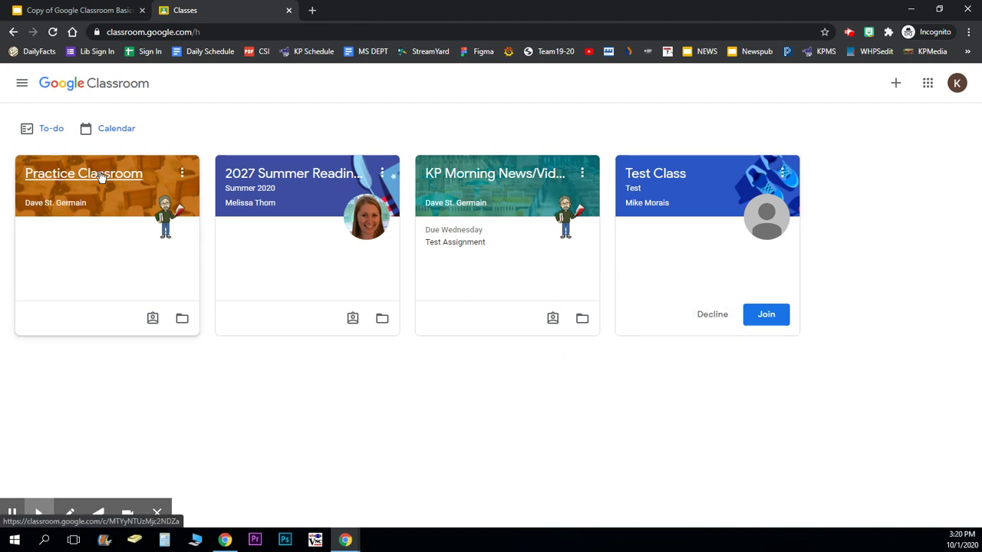
Open the Practice Classroom class and look through the assignment posts and announcements in its Stream
click(58, 176)
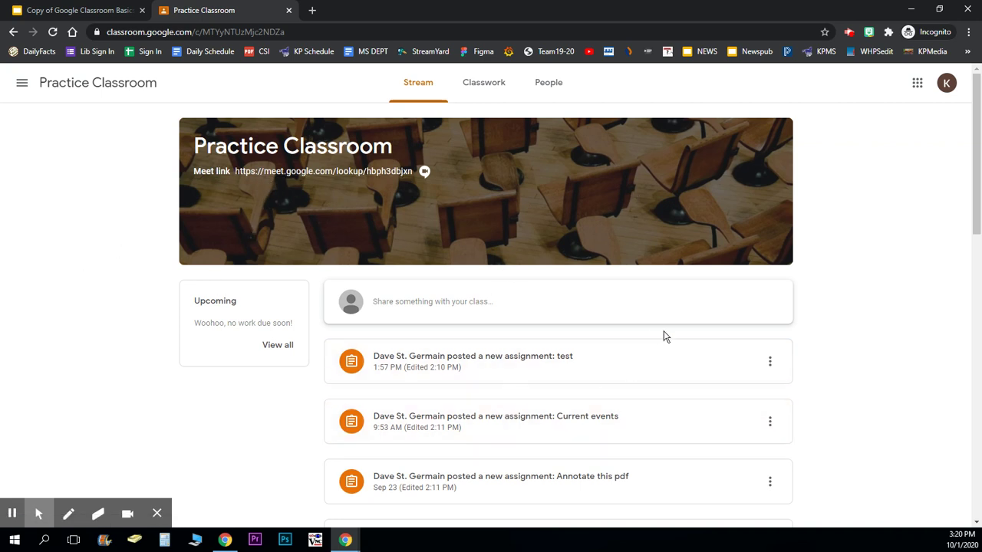
scroll(665, 335, down, 1)
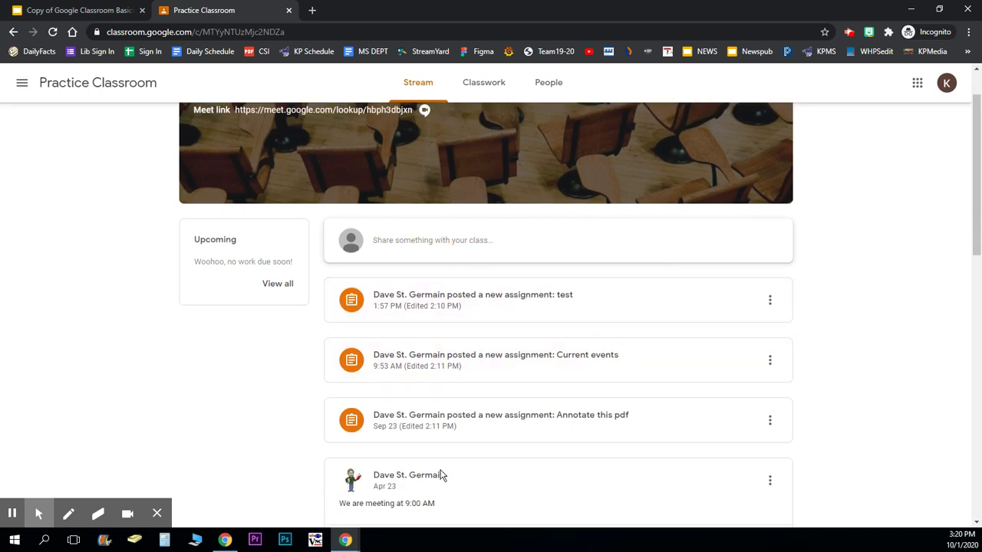
scroll(466, 412, down, 2)
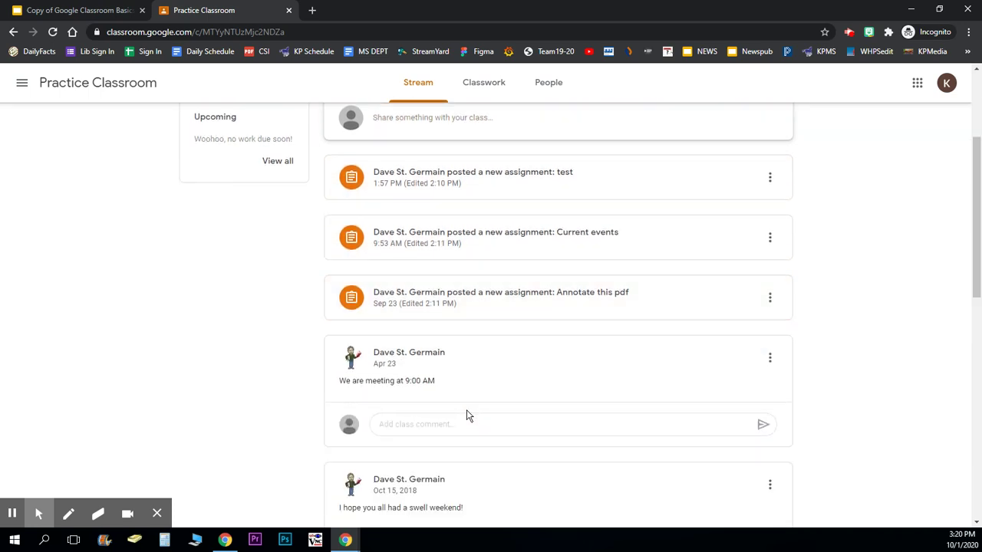
scroll(466, 409, up, 3)
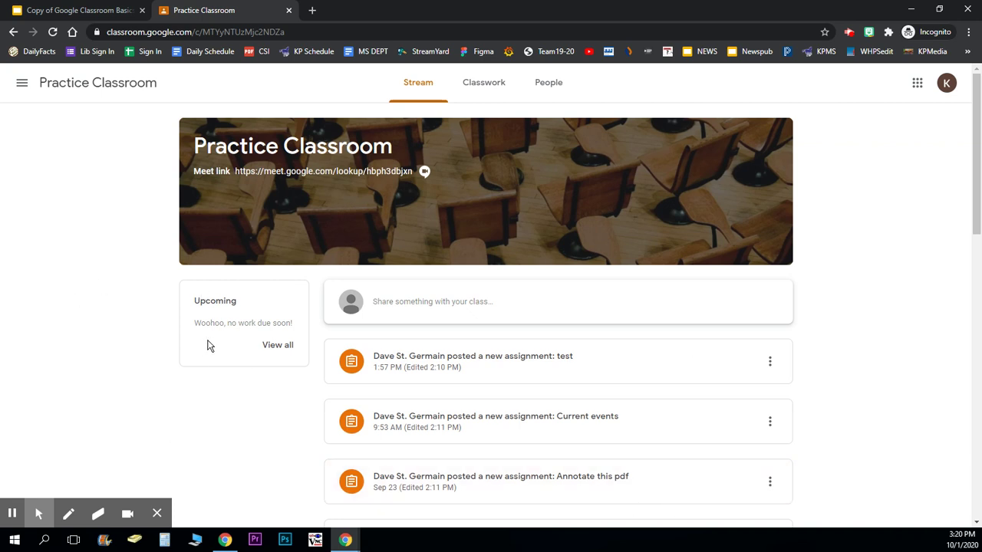
View the full list of the student's work for Practice Classroom and return to the class Stream
click(278, 346)
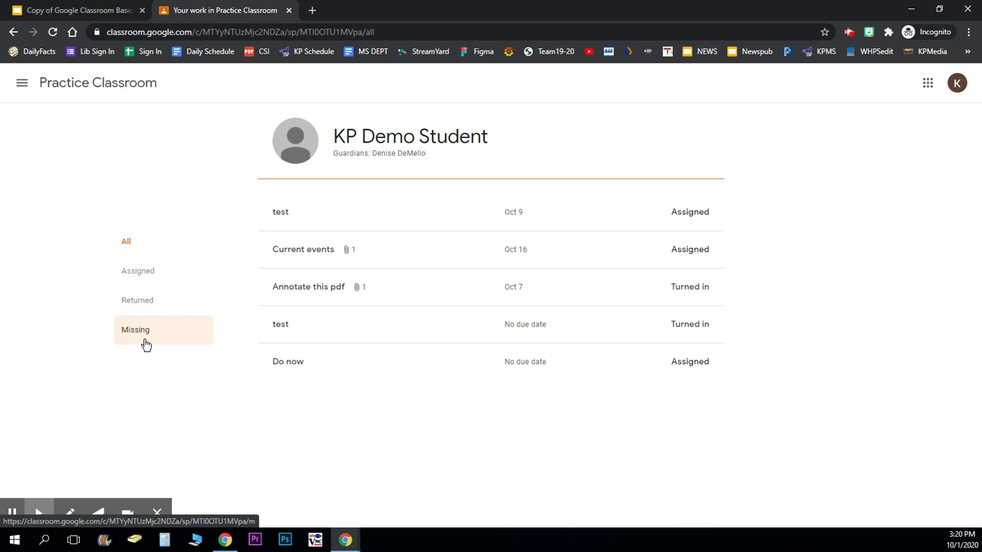
click(69, 84)
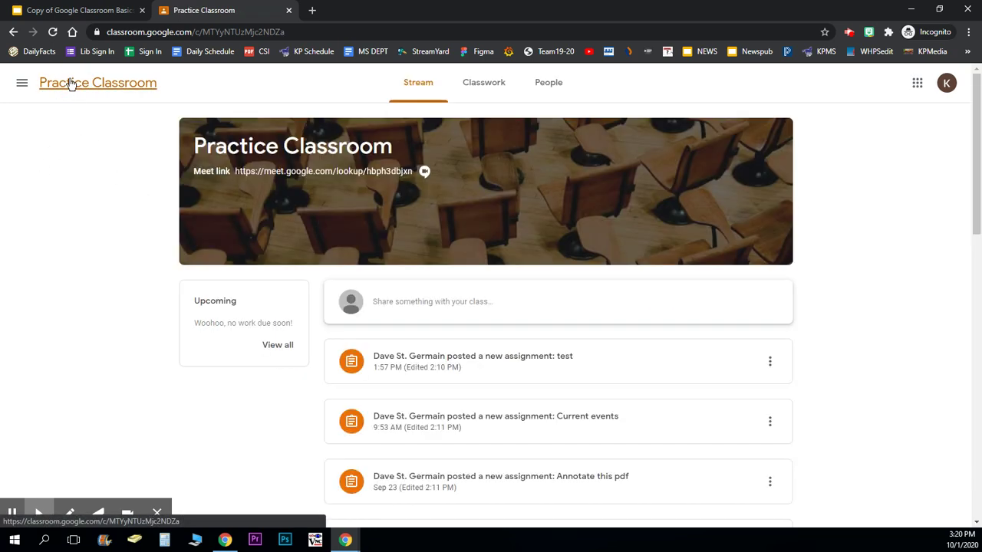
Open the Classroom calendar, keep its class filter on All classes, and show the week of Oct 4 - Oct 10, 2020
click(20, 90)
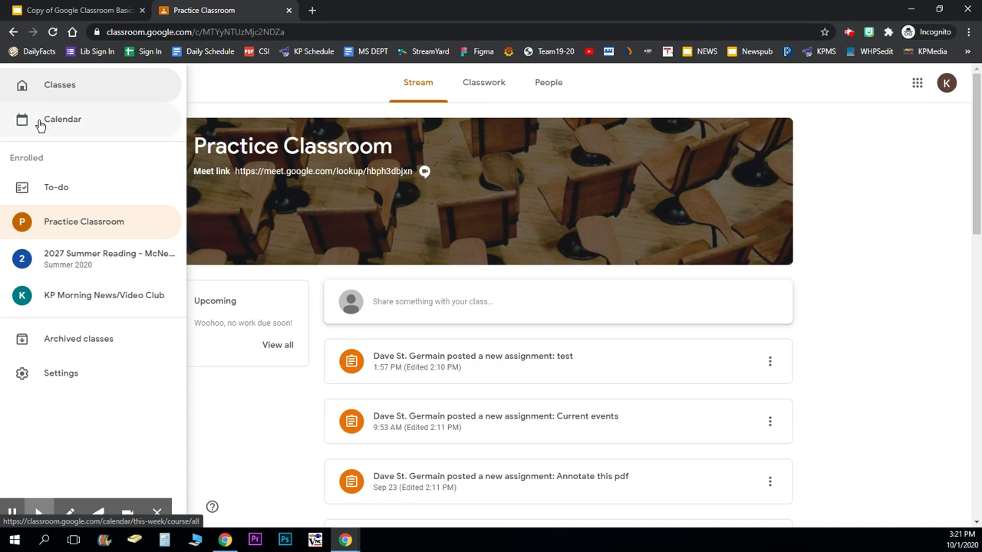
click(40, 125)
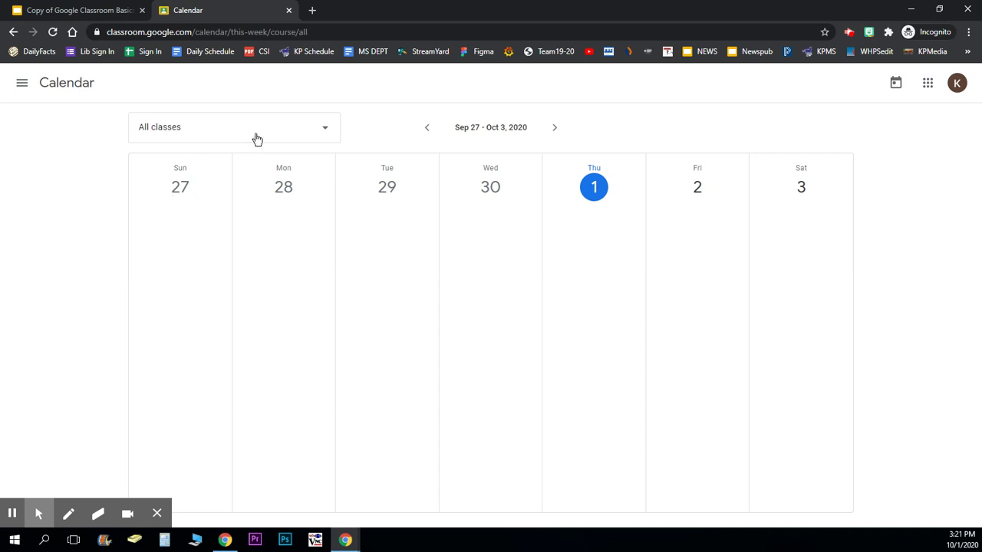
click(211, 136)
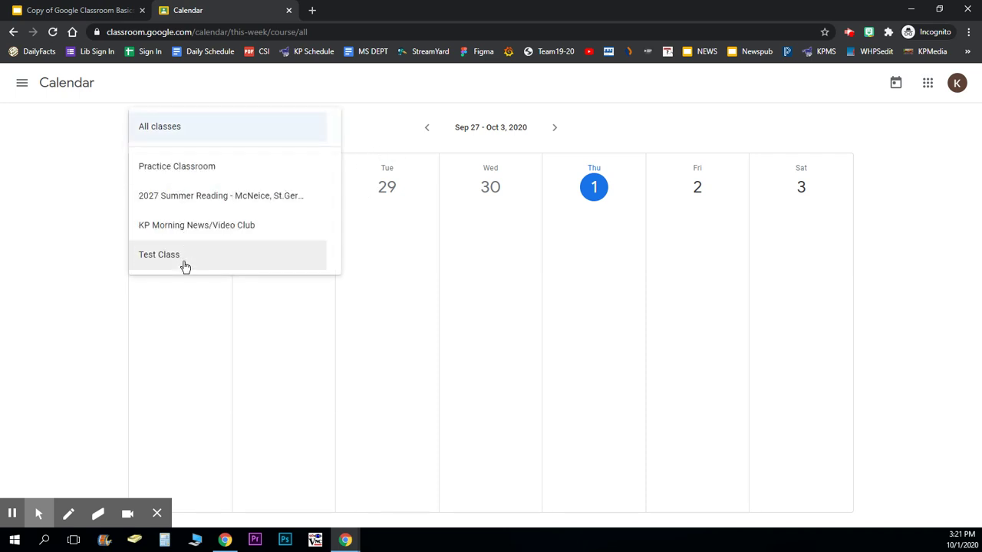
click(173, 132)
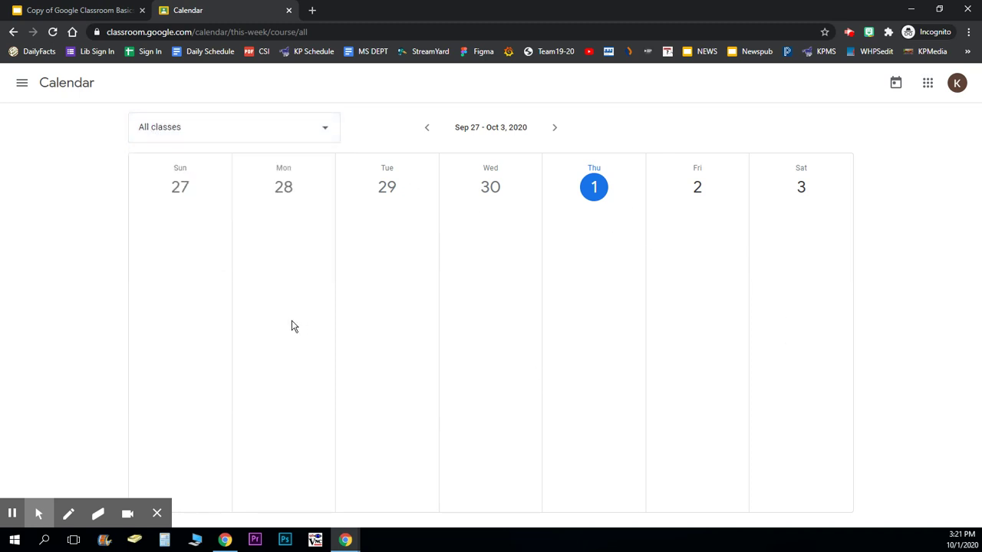
click(559, 131)
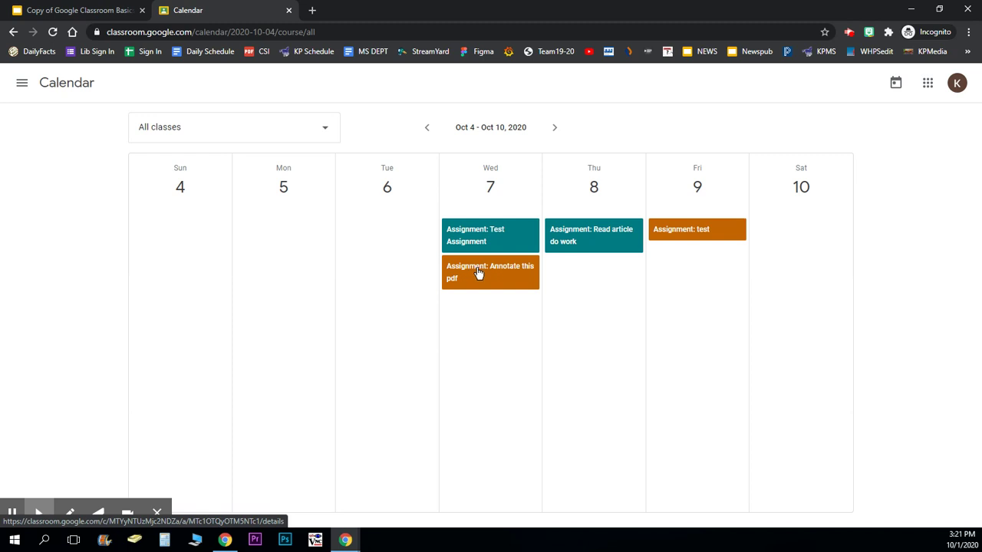
Open the To-do list, look through the assigned work, and expand the Next week group
click(24, 89)
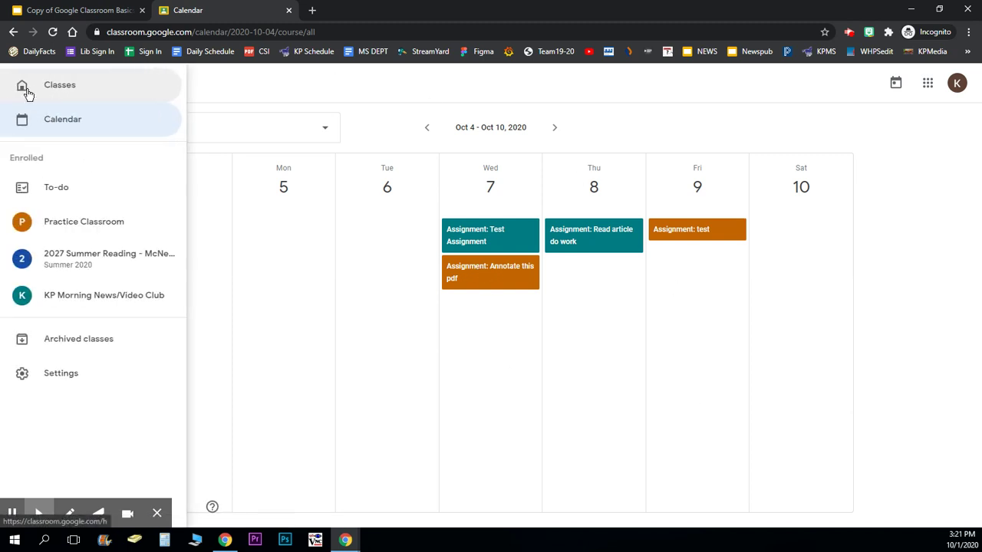
click(60, 189)
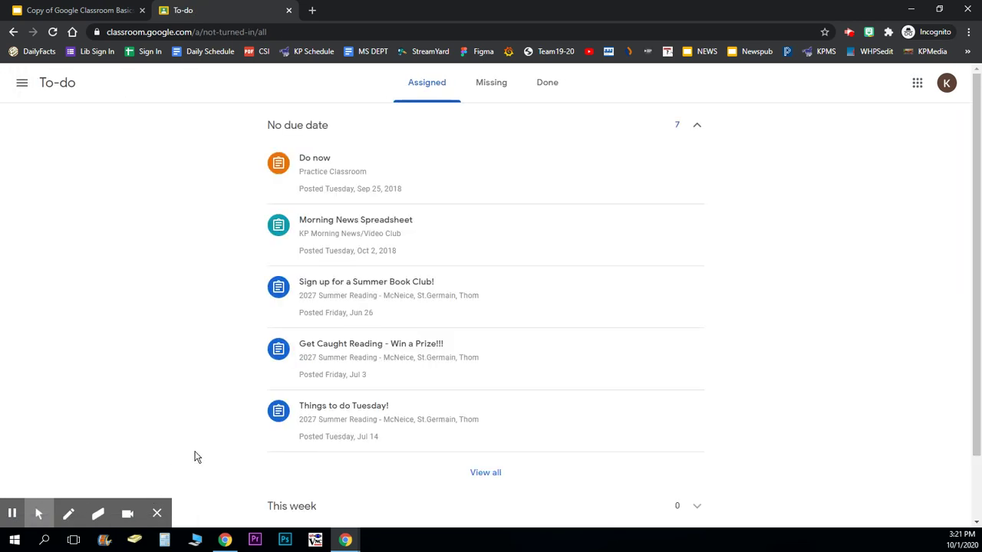
scroll(203, 342, down, 1)
scroll(204, 342, up, 1)
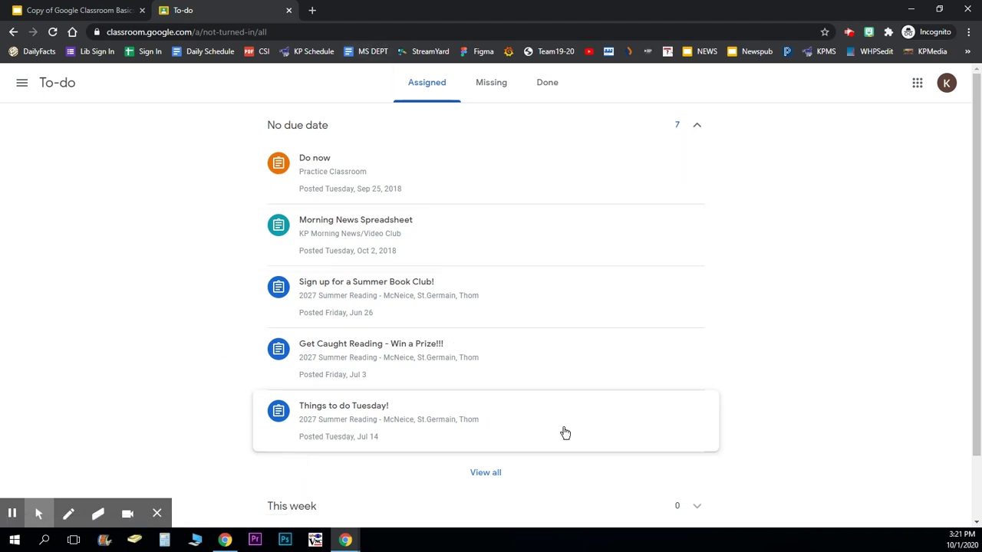
scroll(571, 425, down, 1)
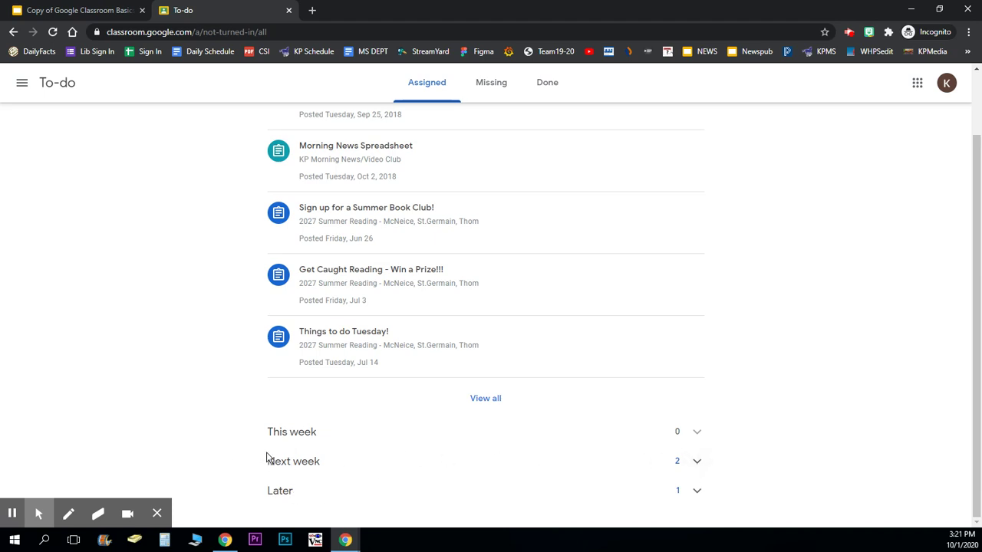
click(697, 464)
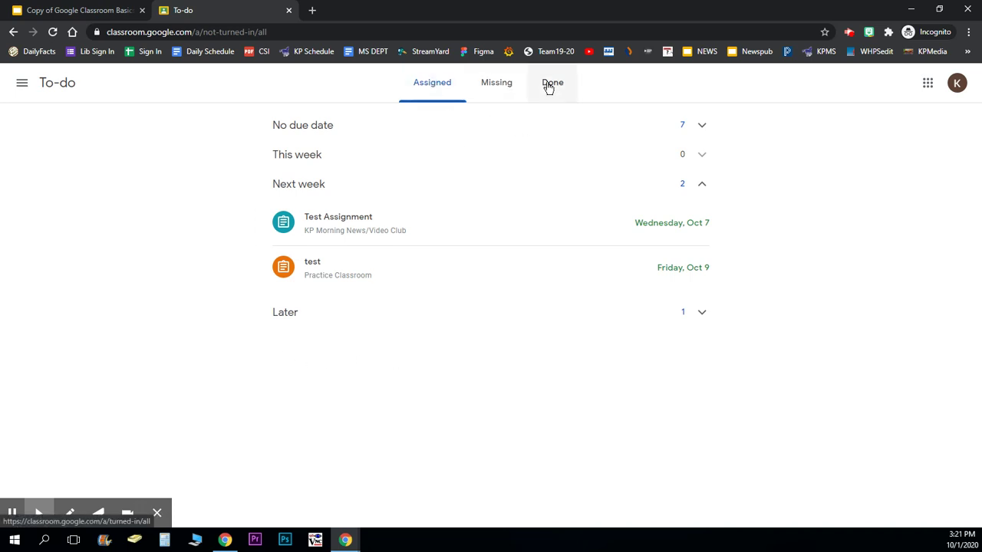
Open the Classroom settings and review the profile, email, comment and class notification options
click(23, 85)
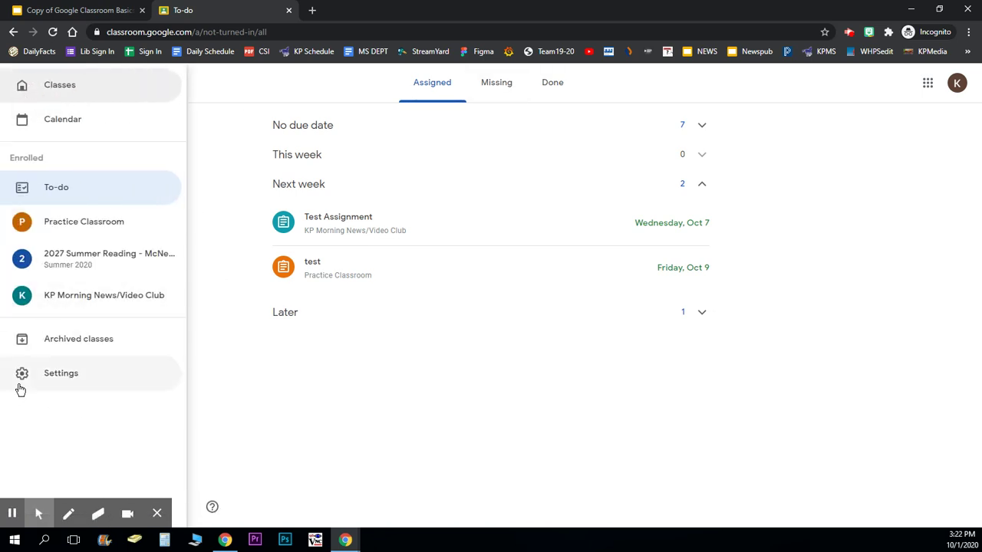
click(64, 379)
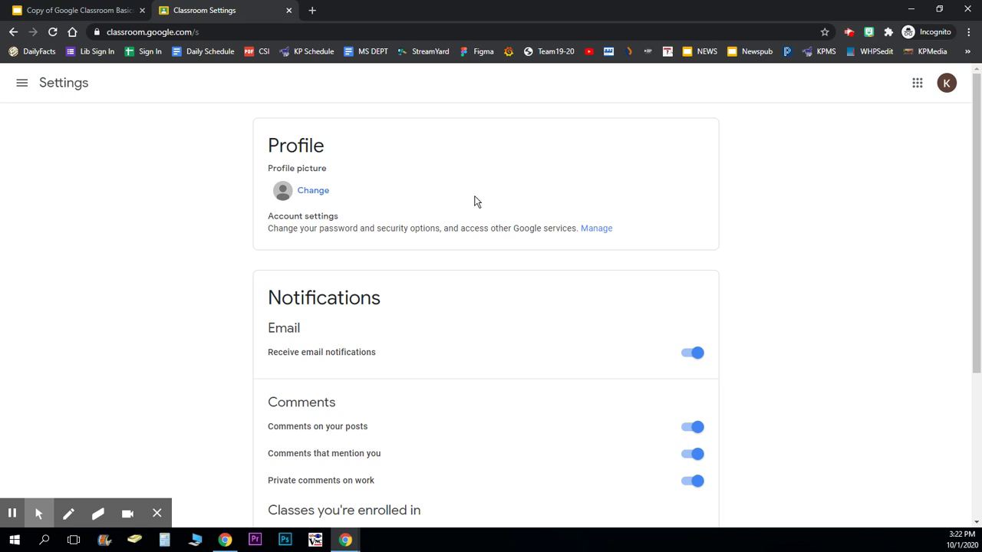
scroll(628, 180, down, 1)
scroll(659, 315, down, 2)
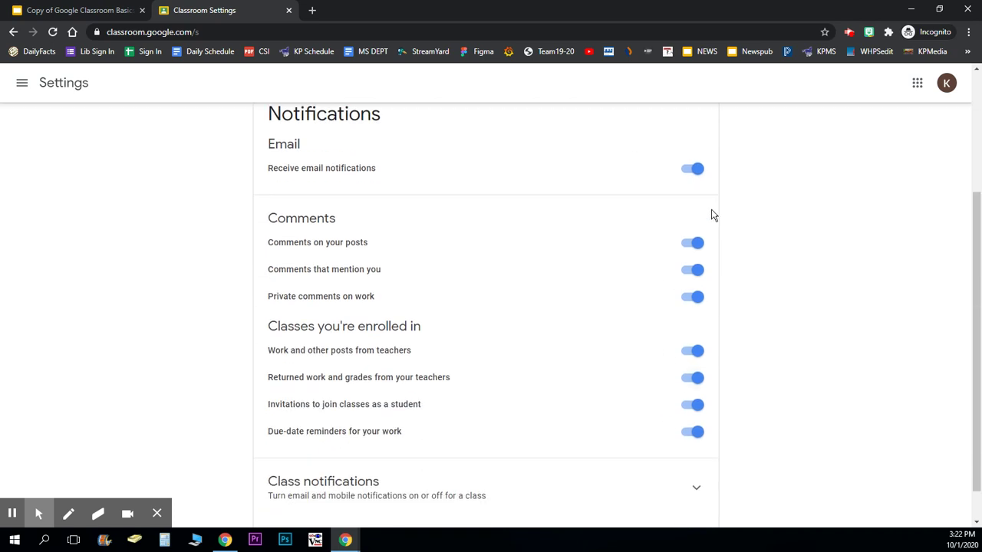
scroll(734, 310, down, 1)
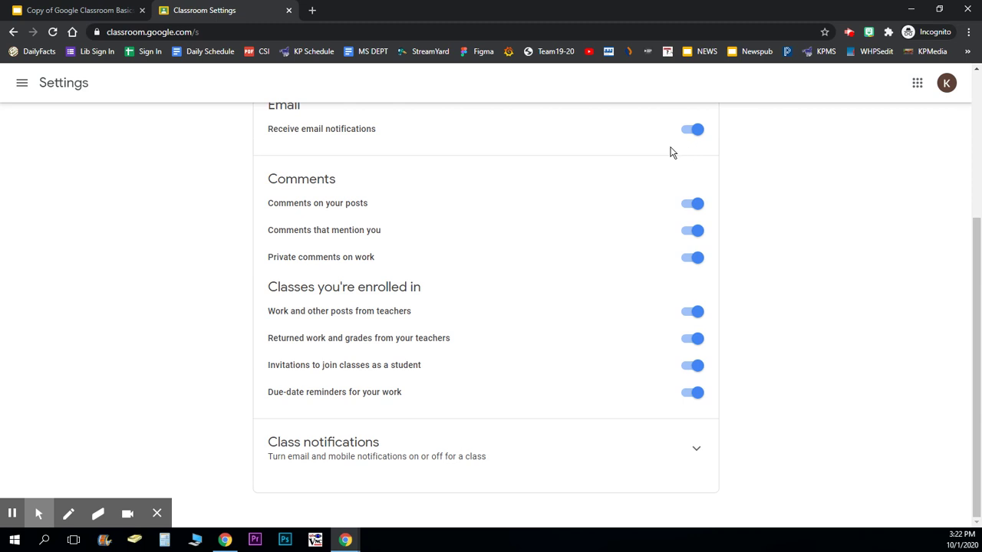
scroll(192, 363, up, 1)
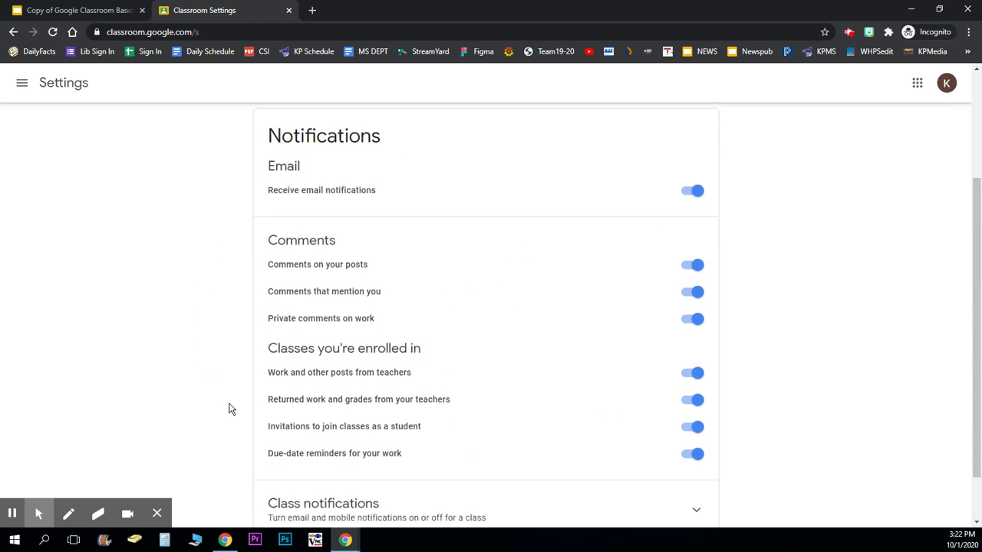
scroll(246, 397, down, 1)
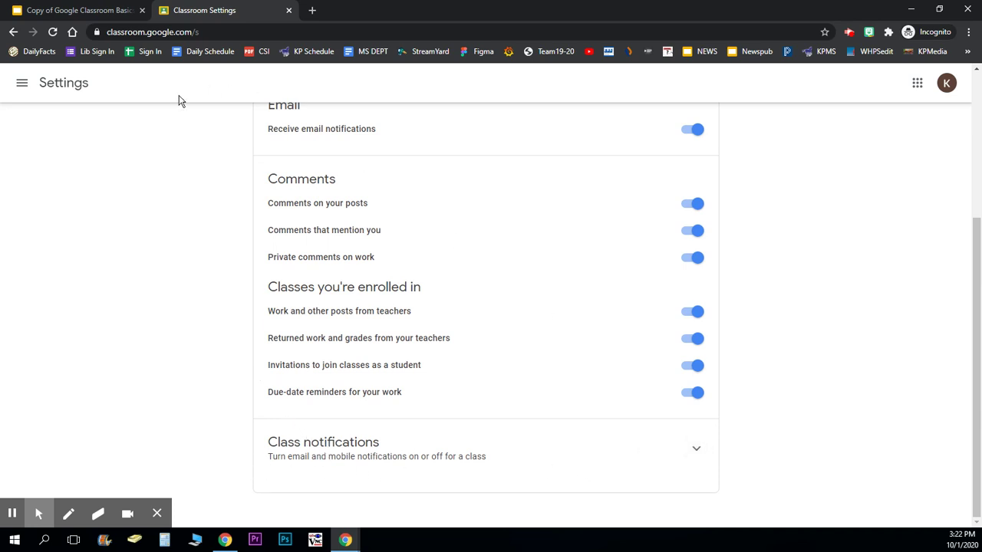
Open the Classwork page of Practice Classroom and browse its assignments and materials by topic
click(25, 83)
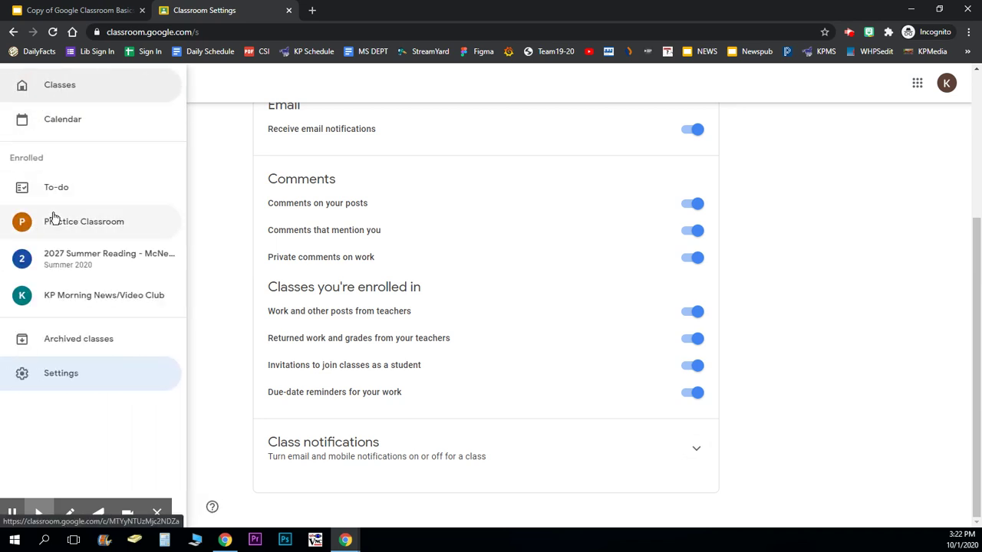
click(51, 214)
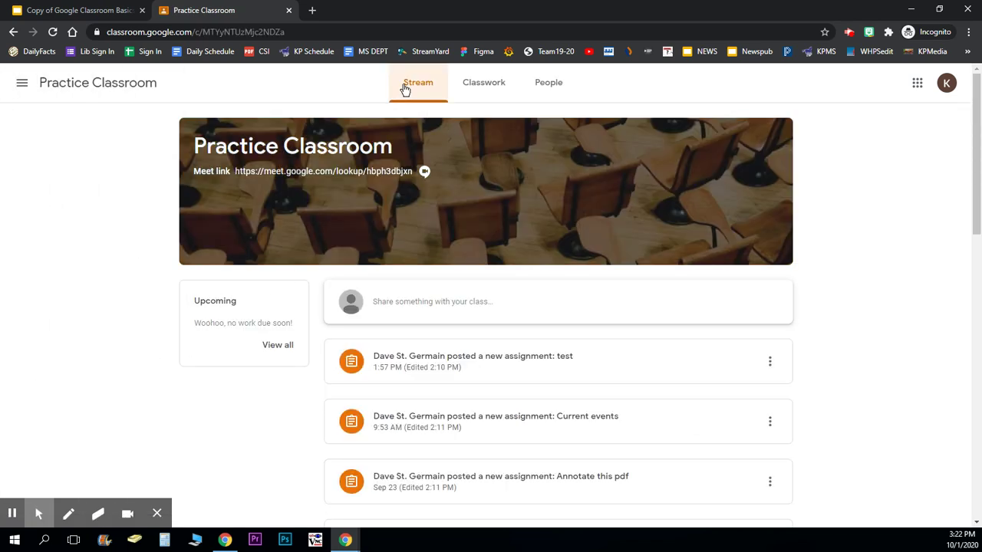
click(483, 89)
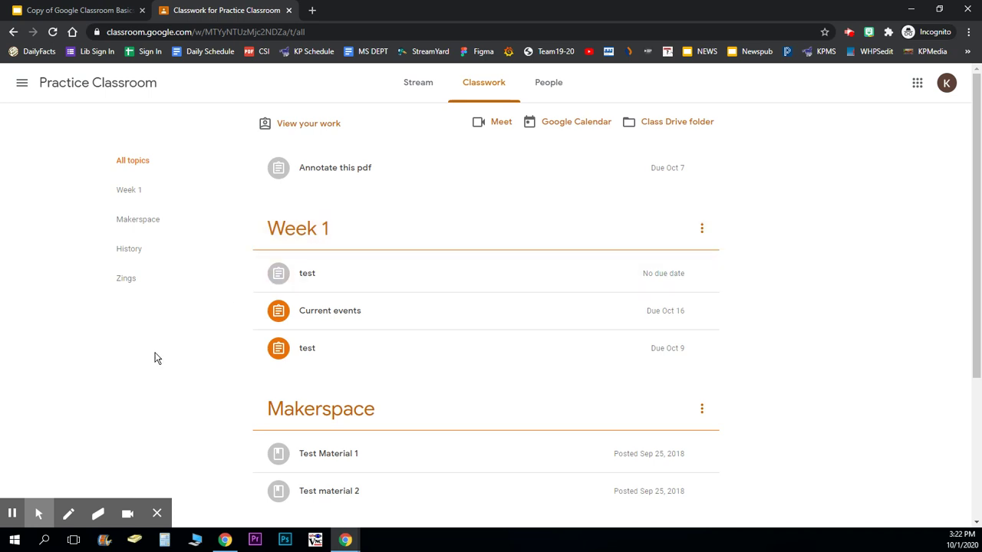
scroll(153, 358, down, 1)
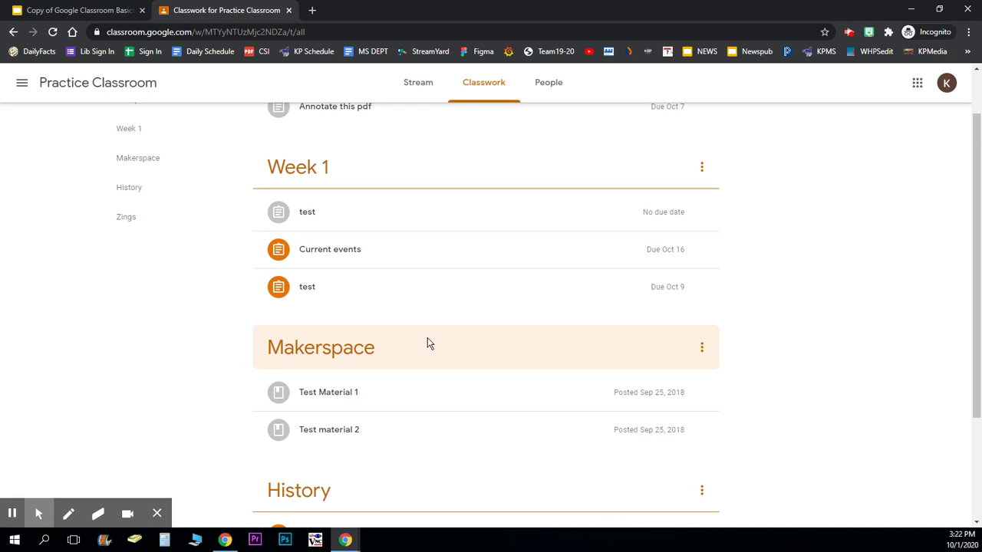
scroll(237, 390, down, 1)
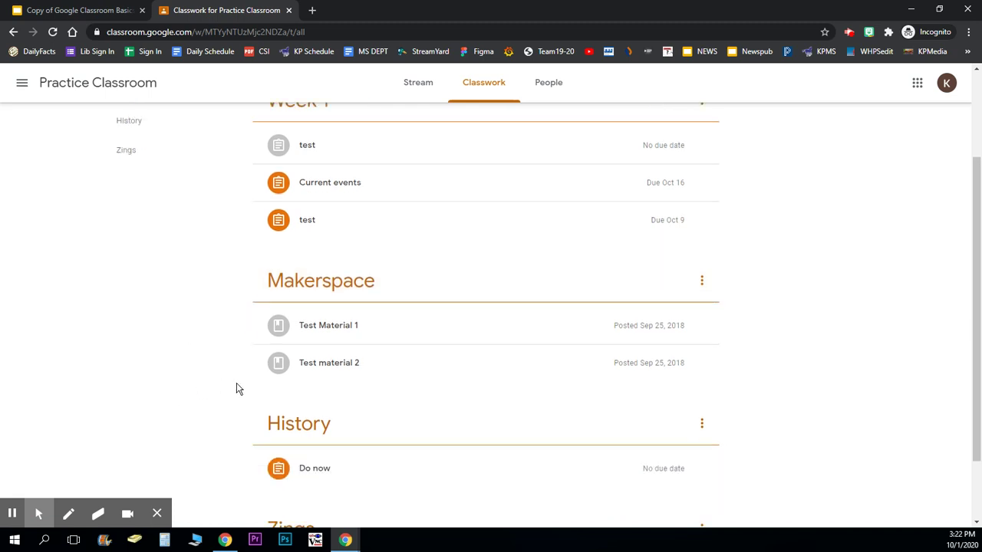
scroll(237, 390, up, 2)
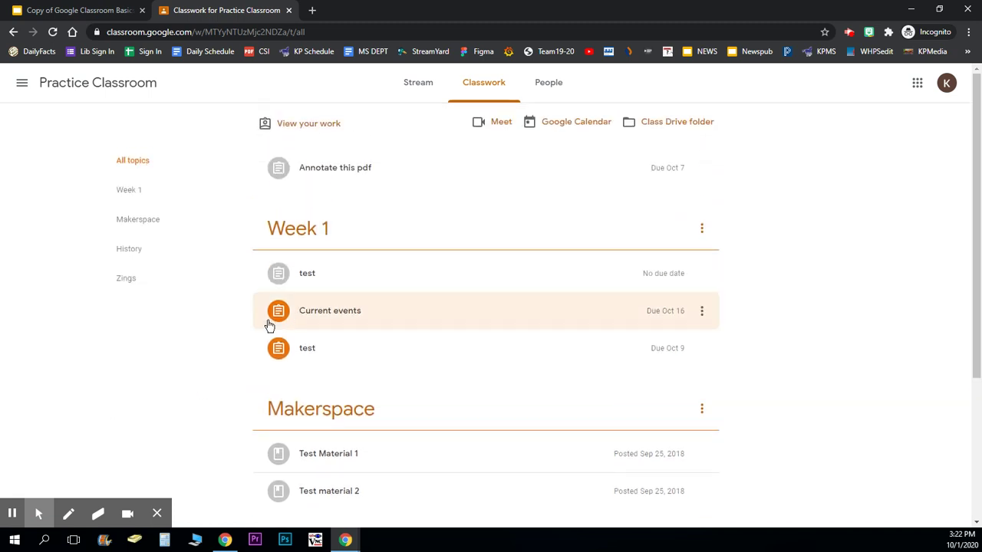
Expand the Current events assignment under Week 1 in Classwork and open its full assignment page
click(324, 316)
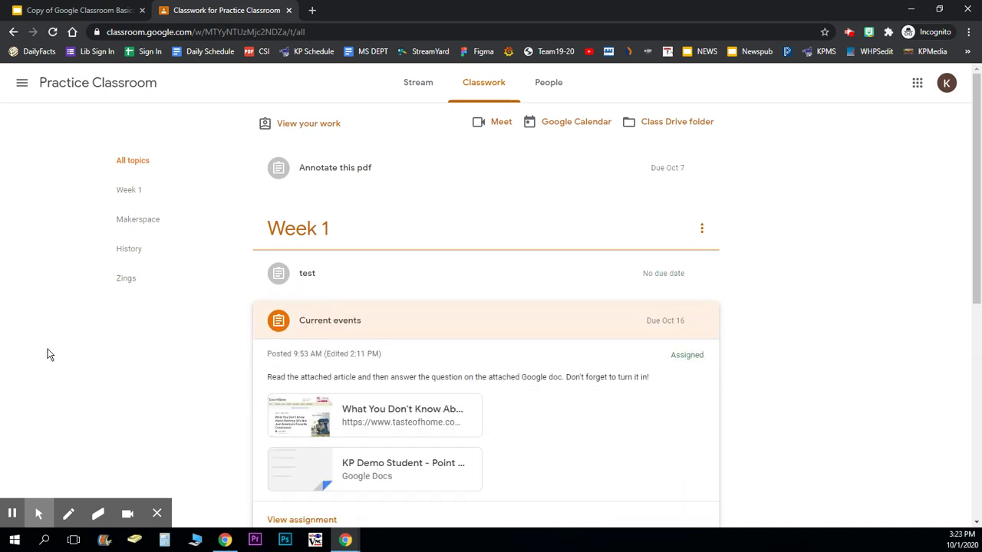
scroll(185, 365, down, 2)
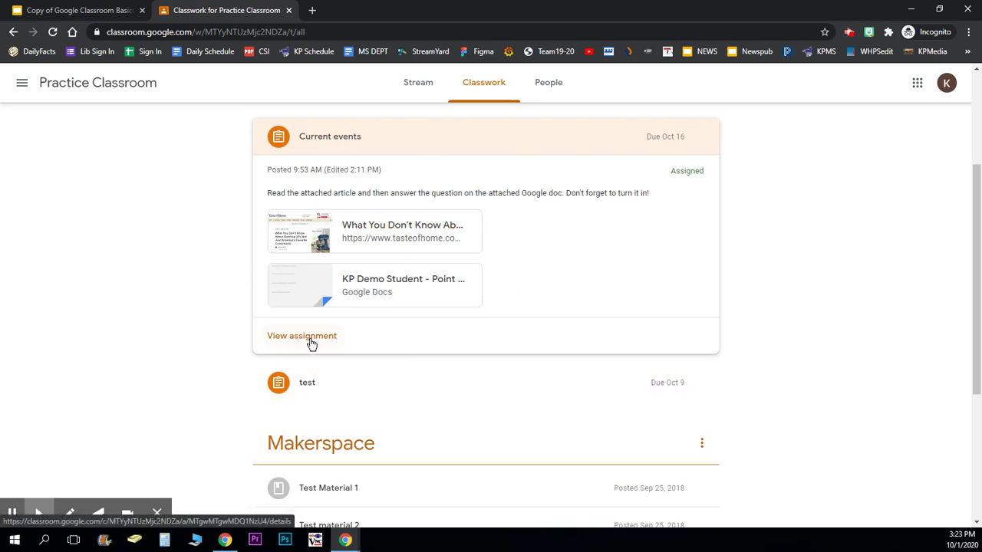
click(279, 340)
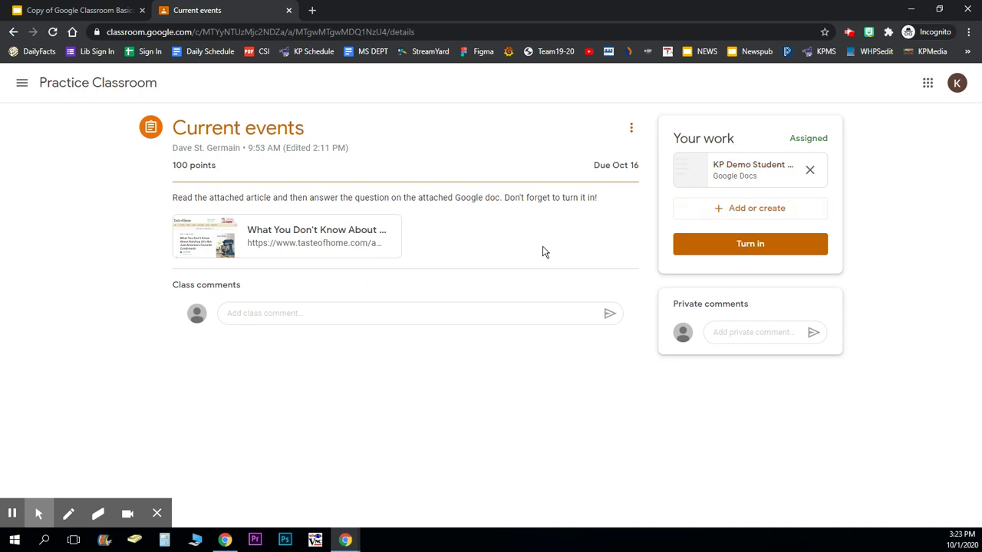
Open the attached Point of view document, answer "Hello" under the question on the author's point of view, and dismiss the Smart Compose tip
click(751, 171)
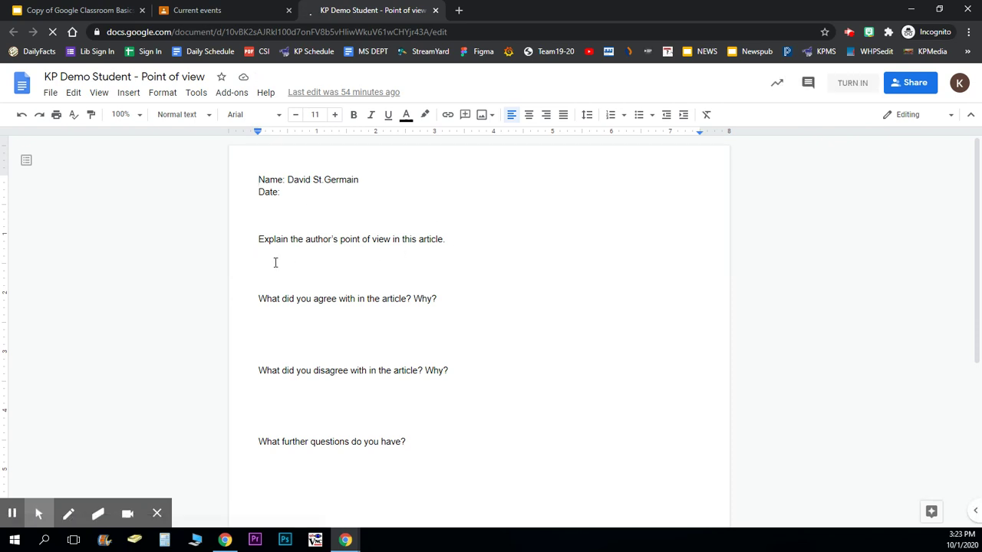
text(Hello)
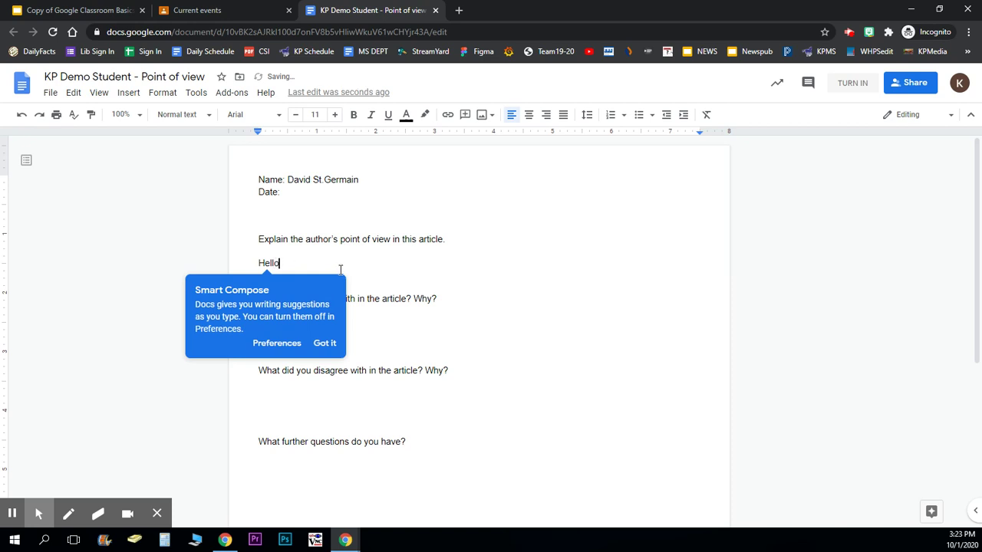
click(438, 299)
click(326, 343)
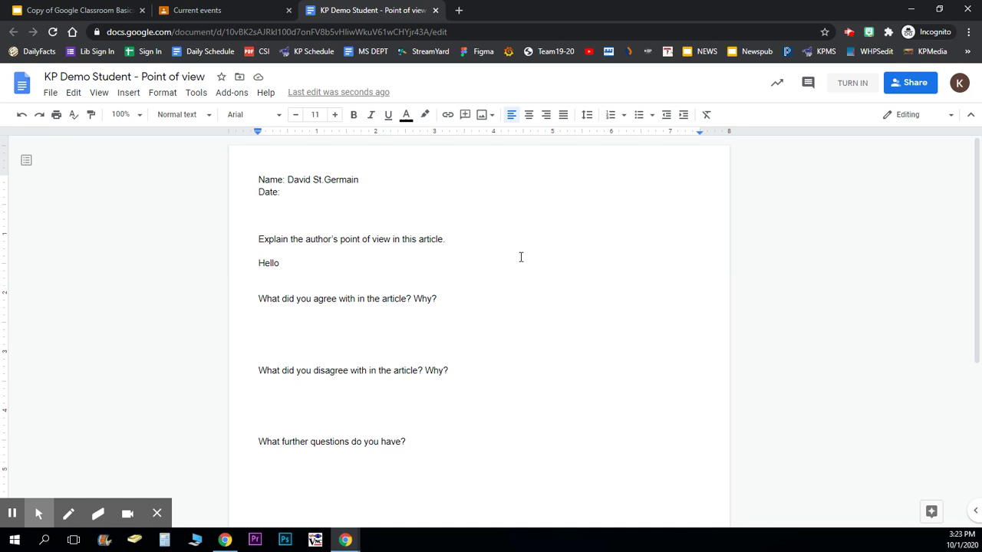
Look over the Point of view document, turn it in for Current events, and unsubmit the work
scroll(524, 260, down, 3)
scroll(525, 260, up, 3)
scroll(498, 281, down, 3)
scroll(498, 281, up, 3)
click(851, 85)
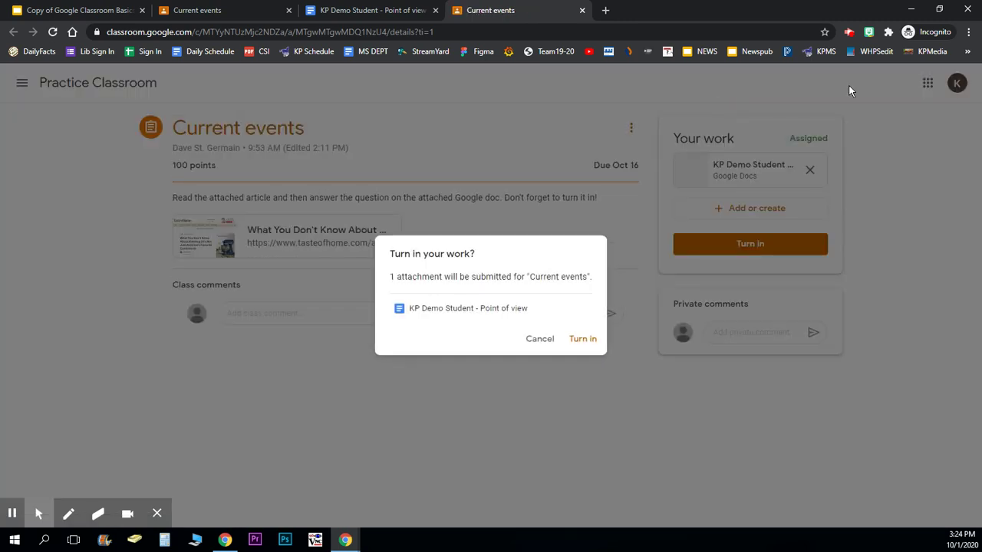
click(586, 340)
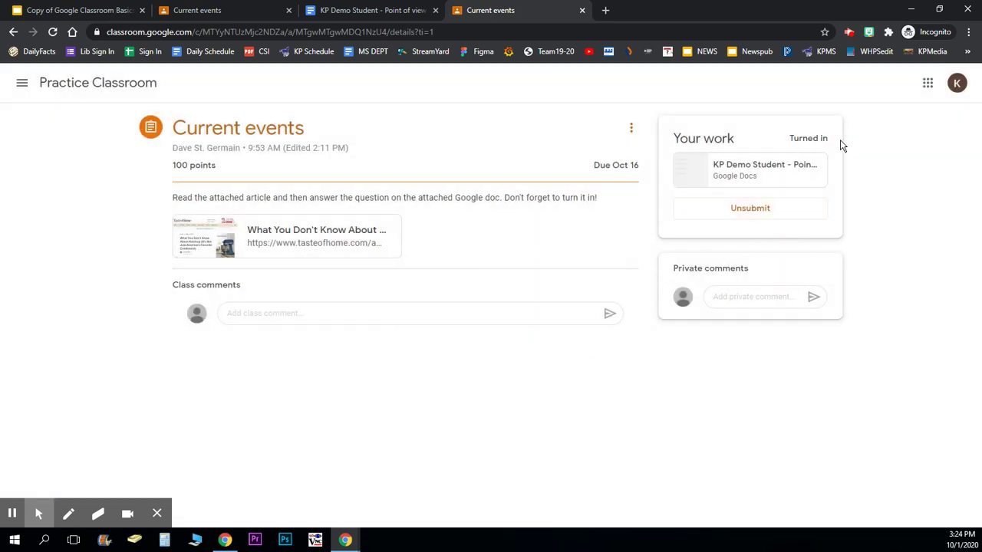
click(743, 218)
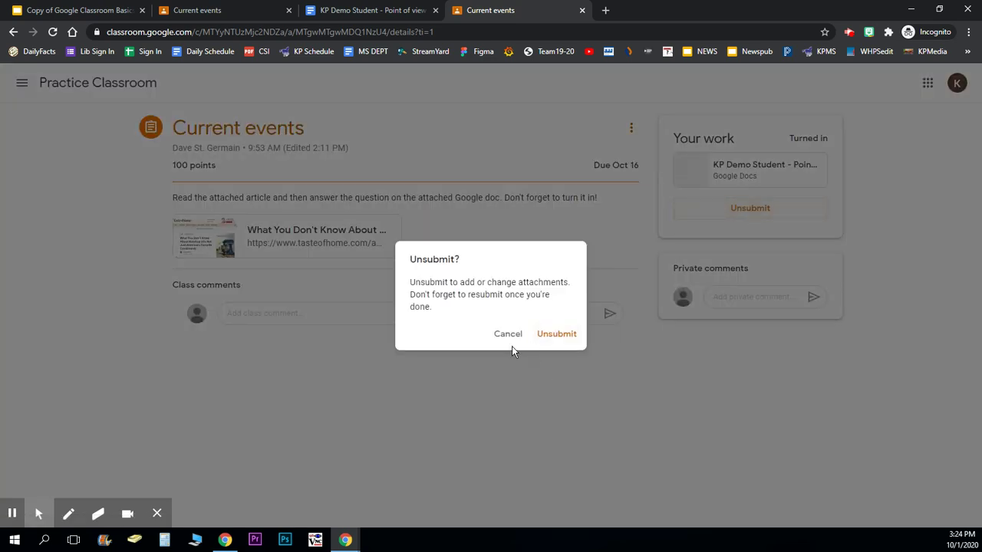
click(553, 336)
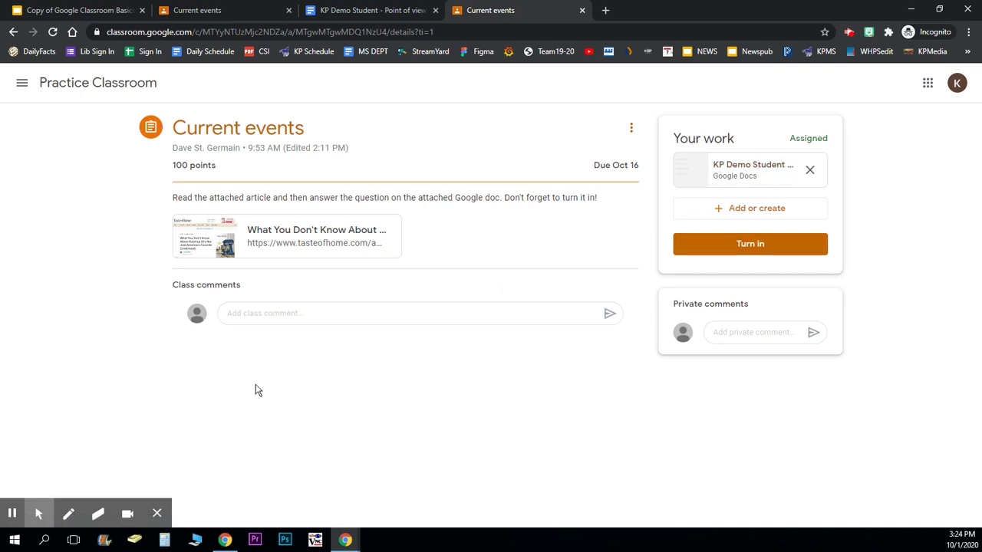
View the options for adding or creating attachments under Your work, and place the cursor in the private comment field
click(729, 208)
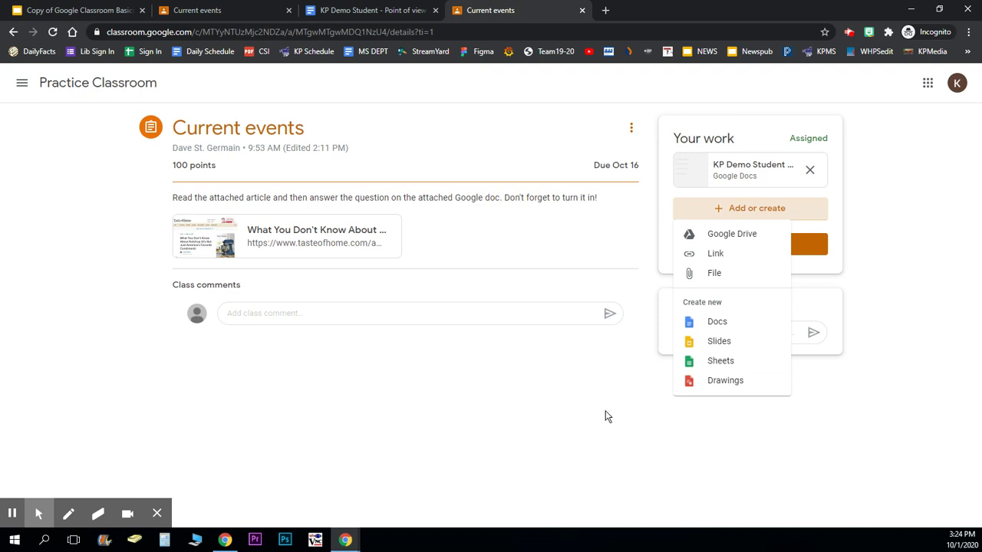
click(472, 402)
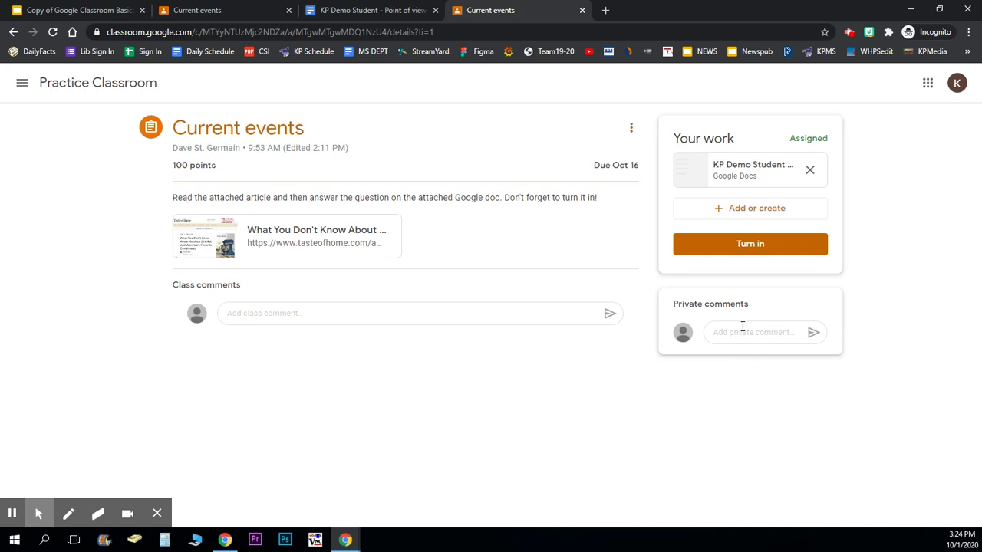
click(741, 330)
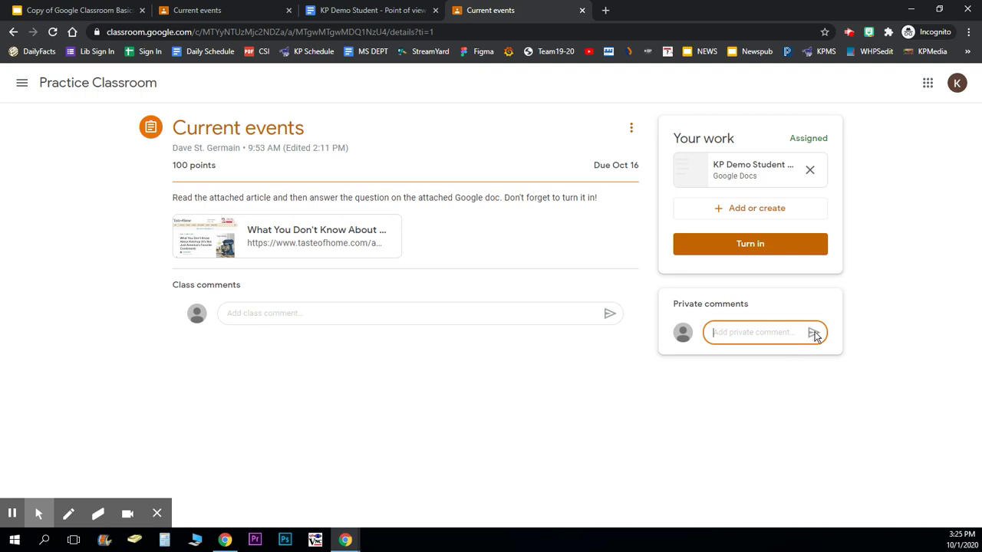
Return to the Practice Classroom class page, view its People page, and go back to the Stream
mouse_move(125, 515)
click(125, 86)
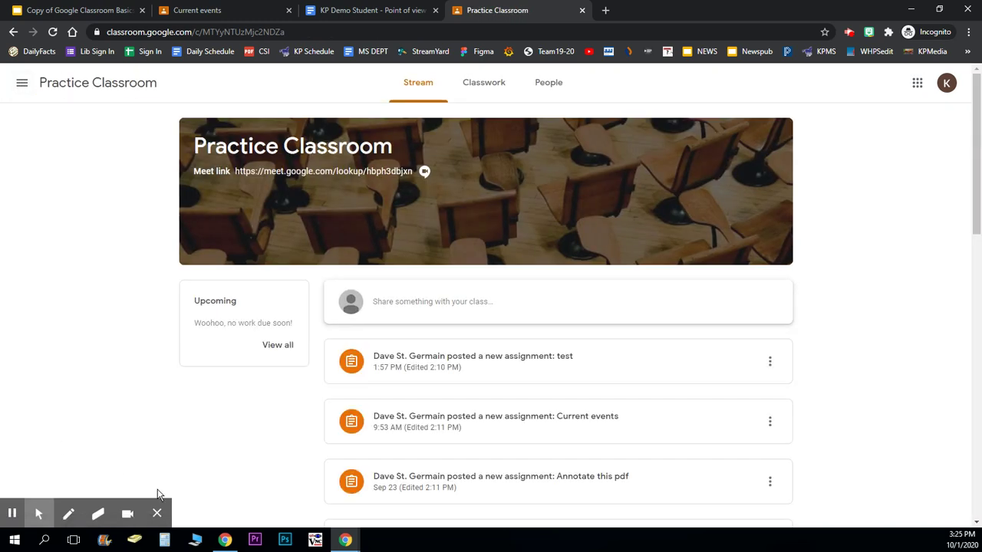
click(551, 89)
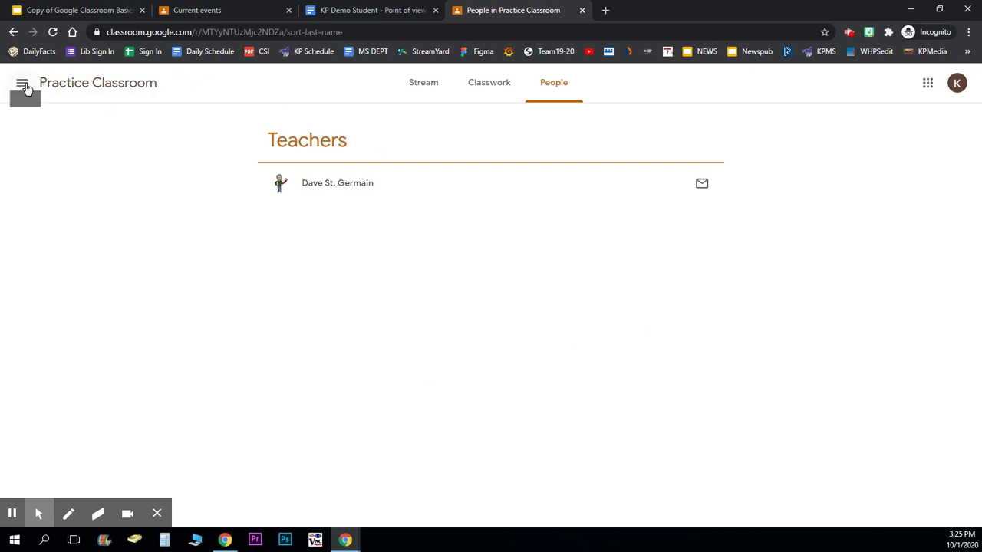
click(412, 84)
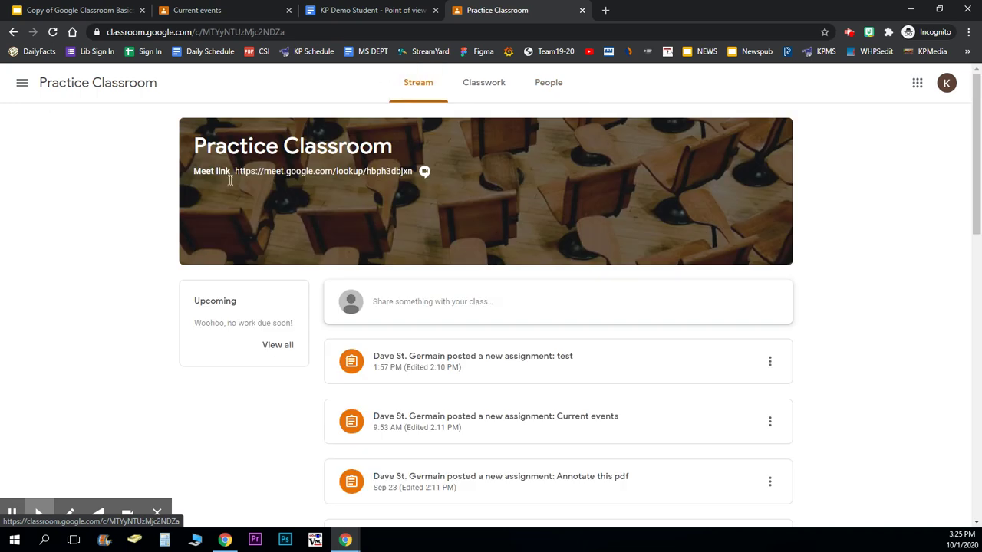
Switch to the Google Classroom basics presentation in Google Slides and go to the Guardian Invite slide about teachers inviting parents/guardians
click(92, 9)
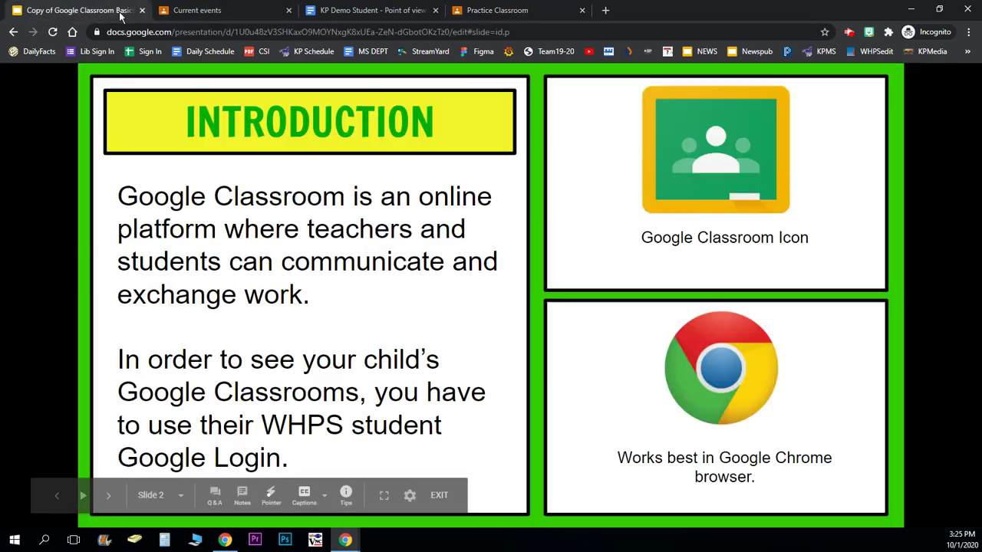
click(250, 276)
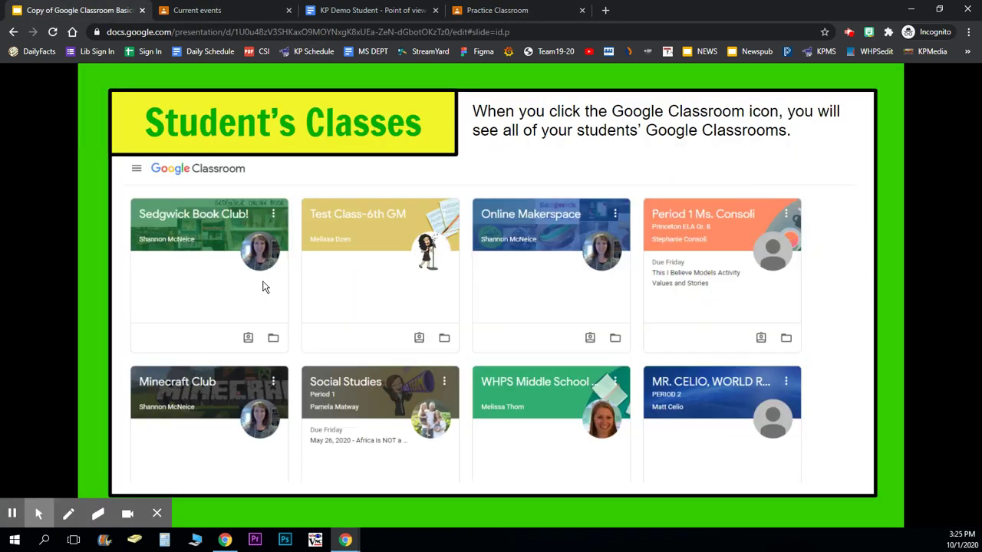
click(264, 287)
click(267, 287)
click(267, 288)
click(267, 292)
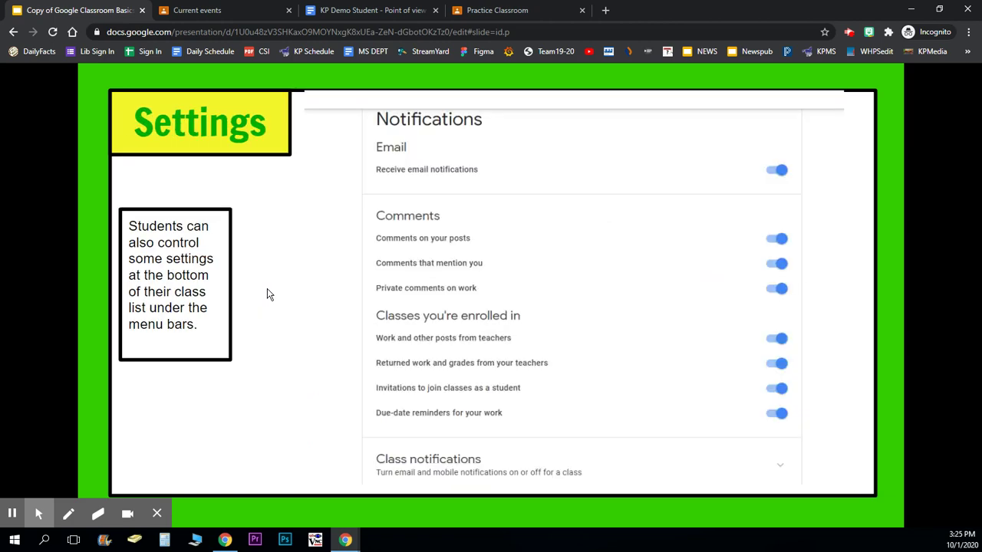
click(267, 294)
click(267, 295)
click(267, 294)
click(267, 295)
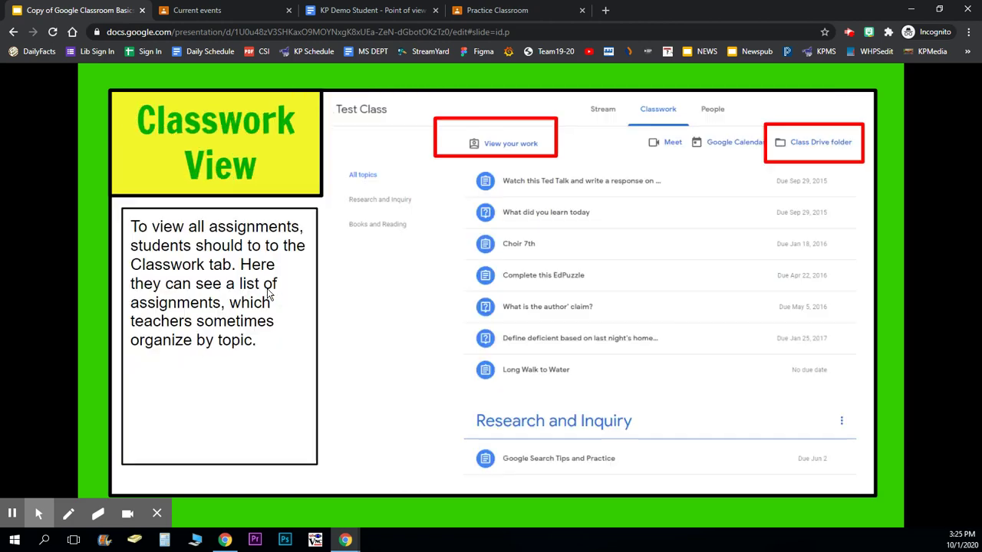
click(267, 295)
click(267, 294)
click(267, 295)
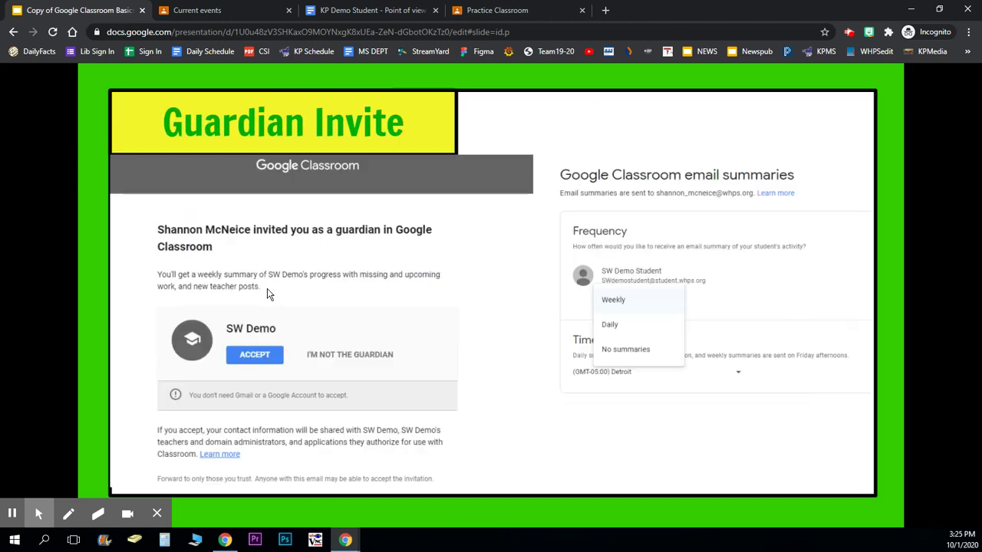
click(266, 294)
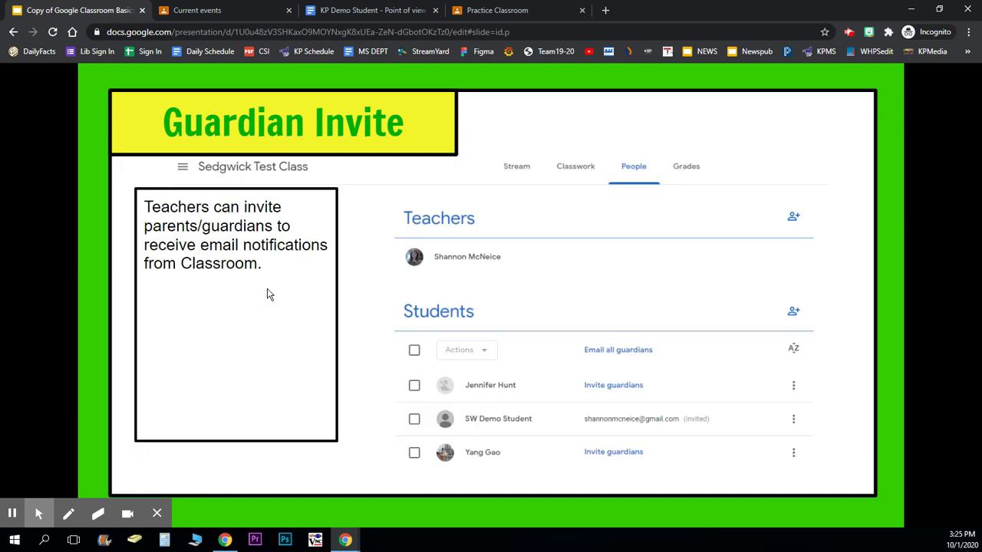